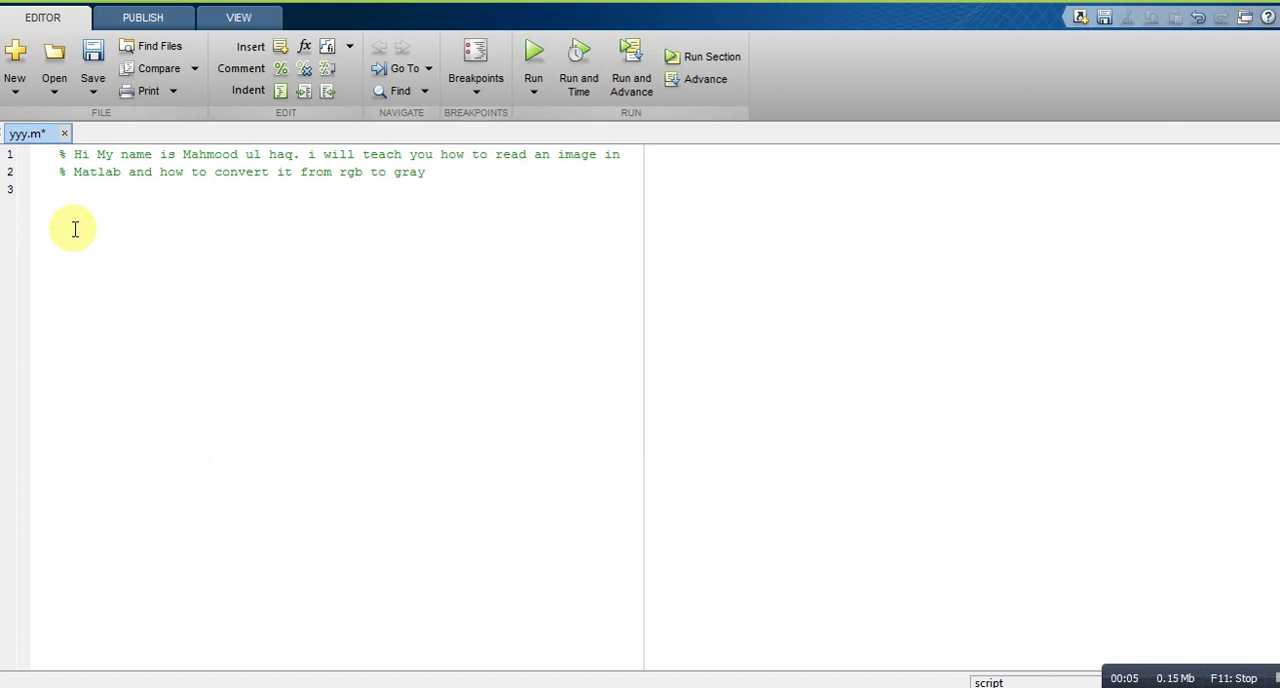
pyautogui.write('%firs')
pyautogui.write('t of')
pyautogui.write('ll we ')
pyautogui.write('will ra')
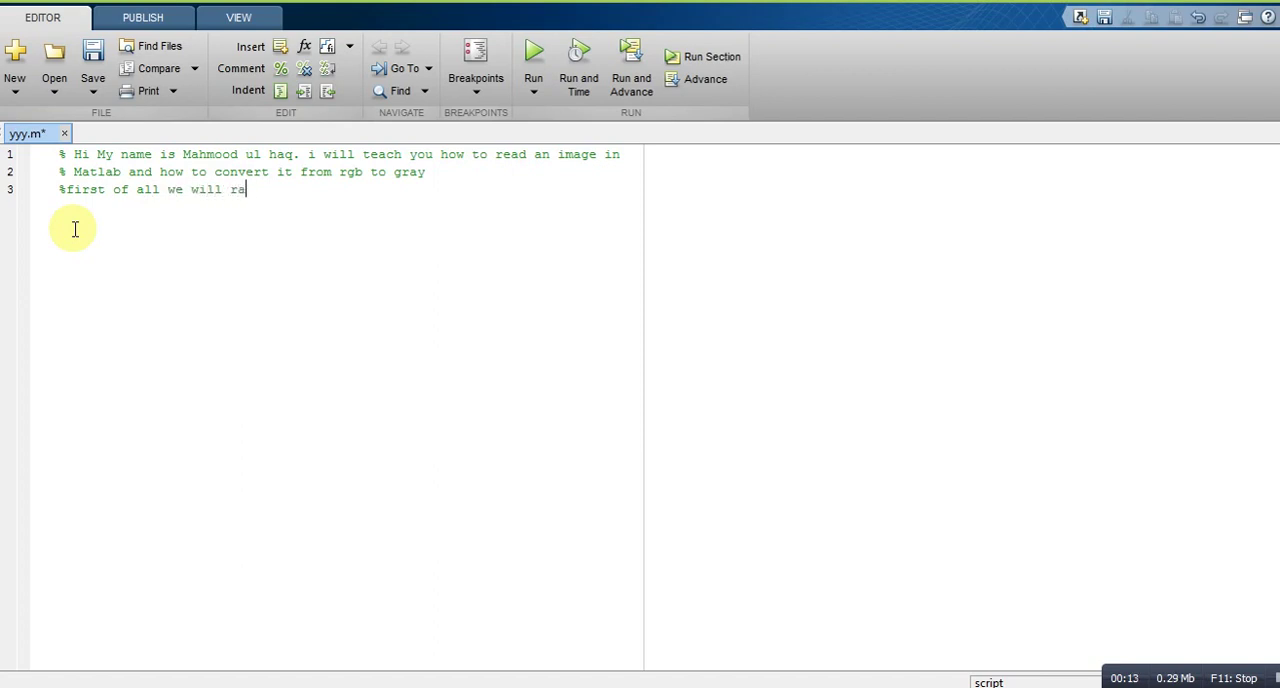
pyautogui.write('n')
# - Add the comment '%first of all we will read an image' followed by a= imread('mahmood.jpg')
pyautogui.press('BackSpace')
pyautogui.press('BackSpace')
pyautogui.write('ear')
pyautogui.press('BackSpace')
pyautogui.write('d an ')
pyautogui.write('image')
pyautogui.press('Return')
pyautogui.write('a=')
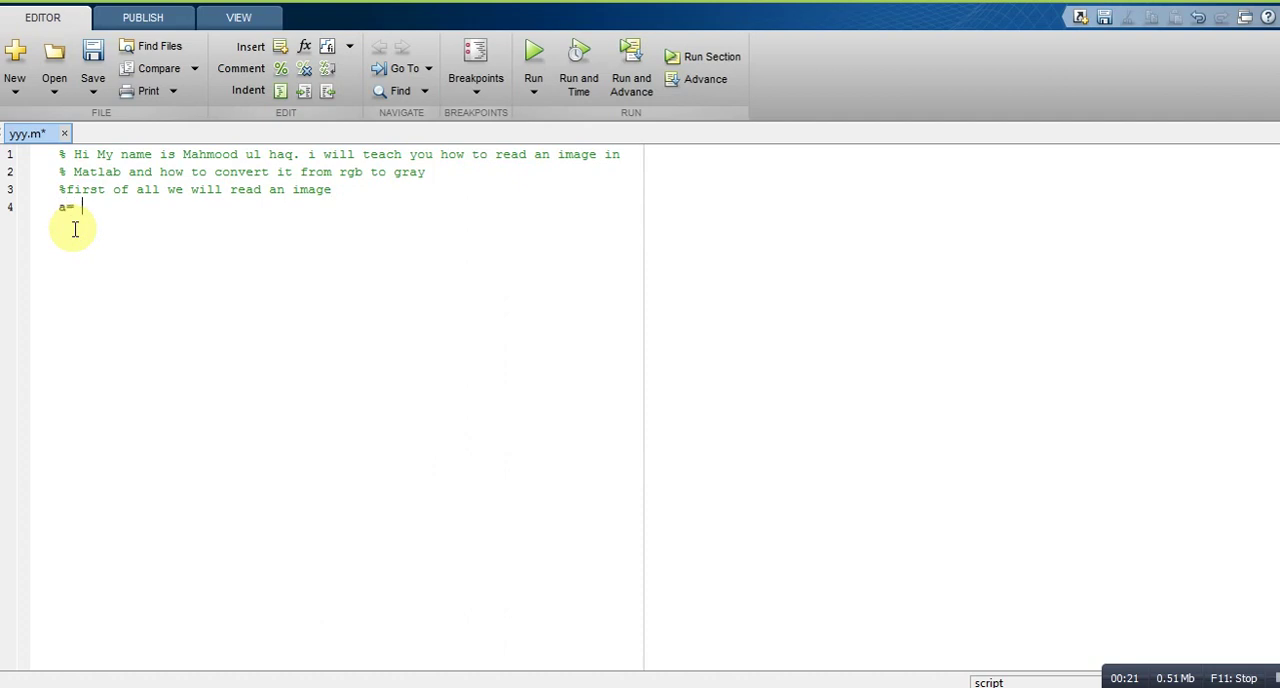
pyautogui.write(' imre')
pyautogui.write('ad')
pyautogui.write('()')
pyautogui.write("''")
pyautogui.write('ma')
pyautogui.write('hmood.')
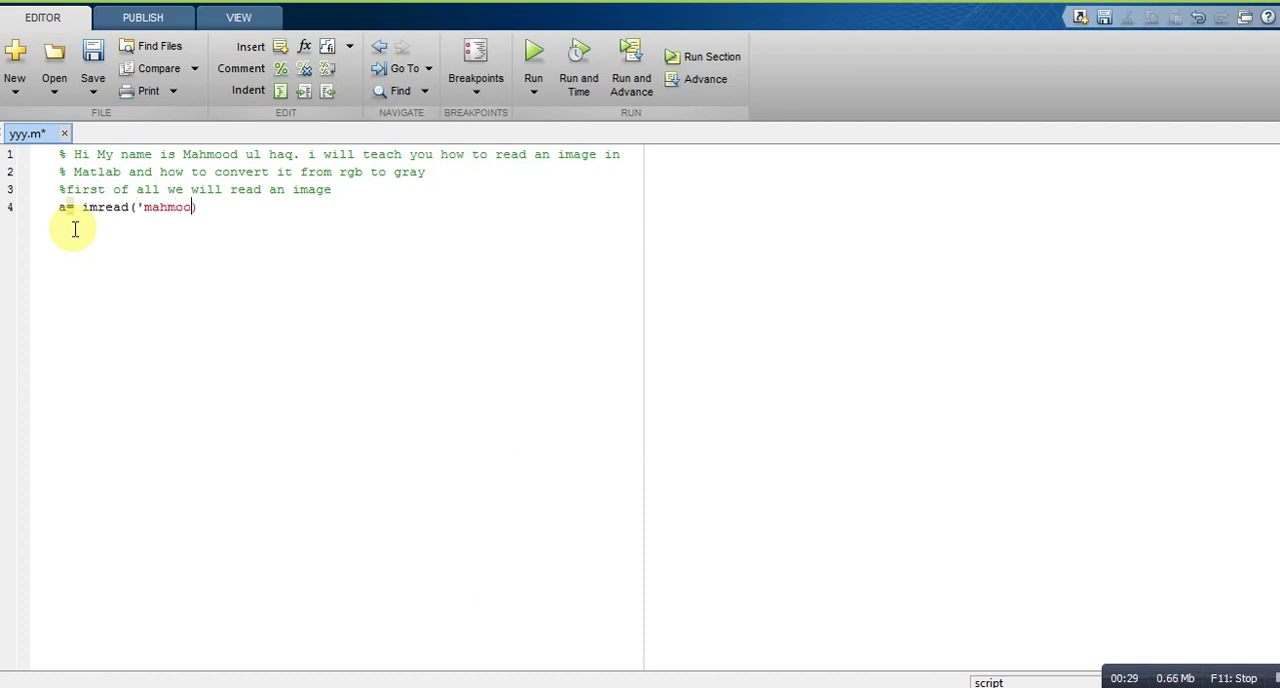
pyautogui.write('jpg')
pyautogui.write("'")
pyautogui.press('Right')
pyautogui.write(';')
# - Write '%now we well show this image' on line 5 and imshow(a) on line 6
pyautogui.press('Return')
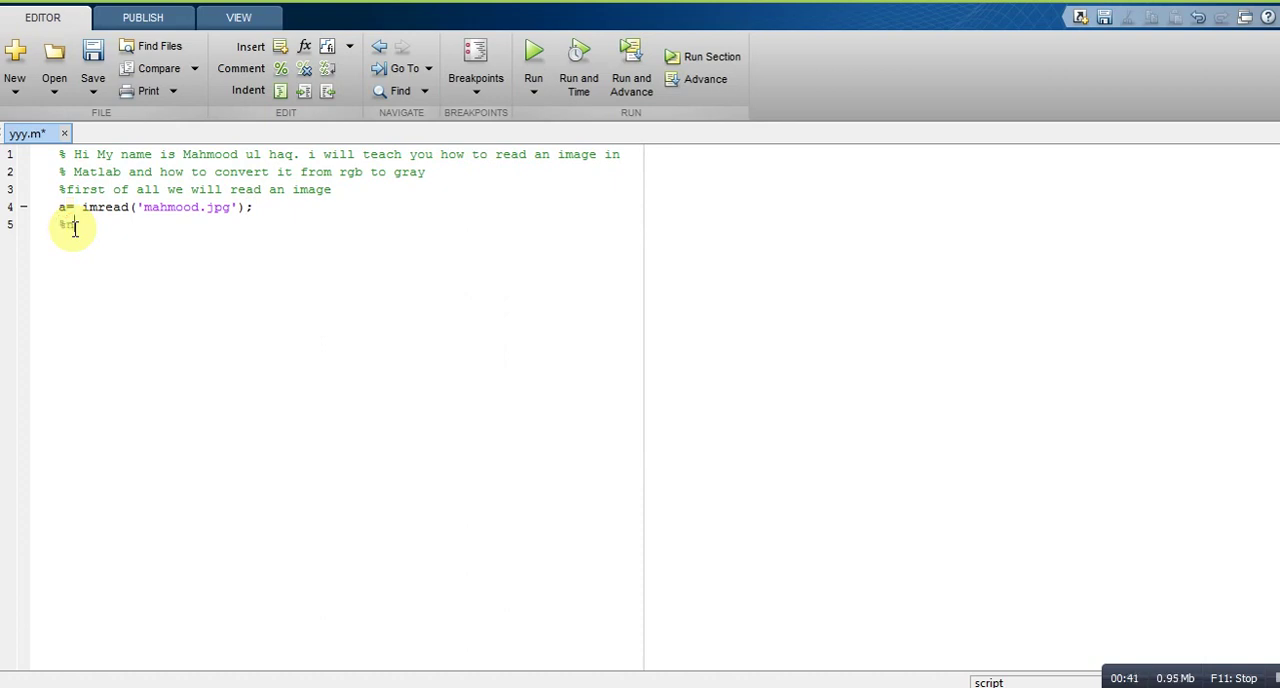
pyautogui.write('ow we w')
pyautogui.write('ell s')
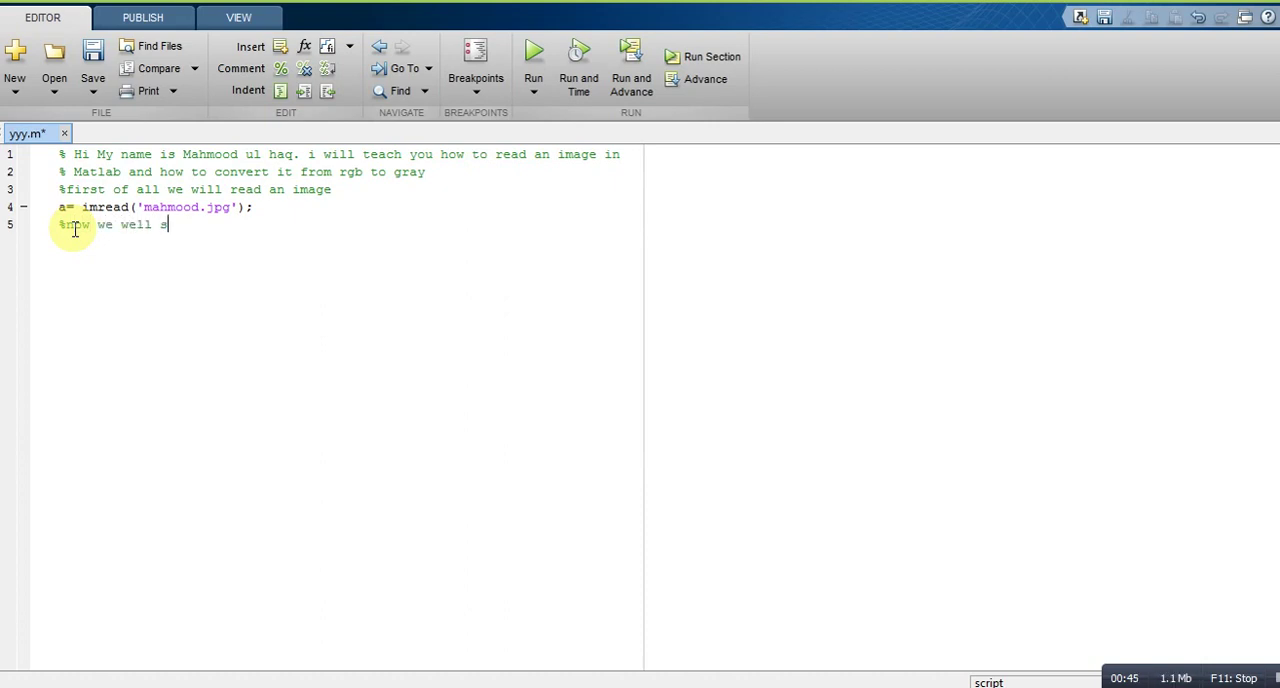
pyautogui.write('how i')
pyautogui.write('t')
pyautogui.press('BackSpace')
pyautogui.write('his im')
pyautogui.write('age')
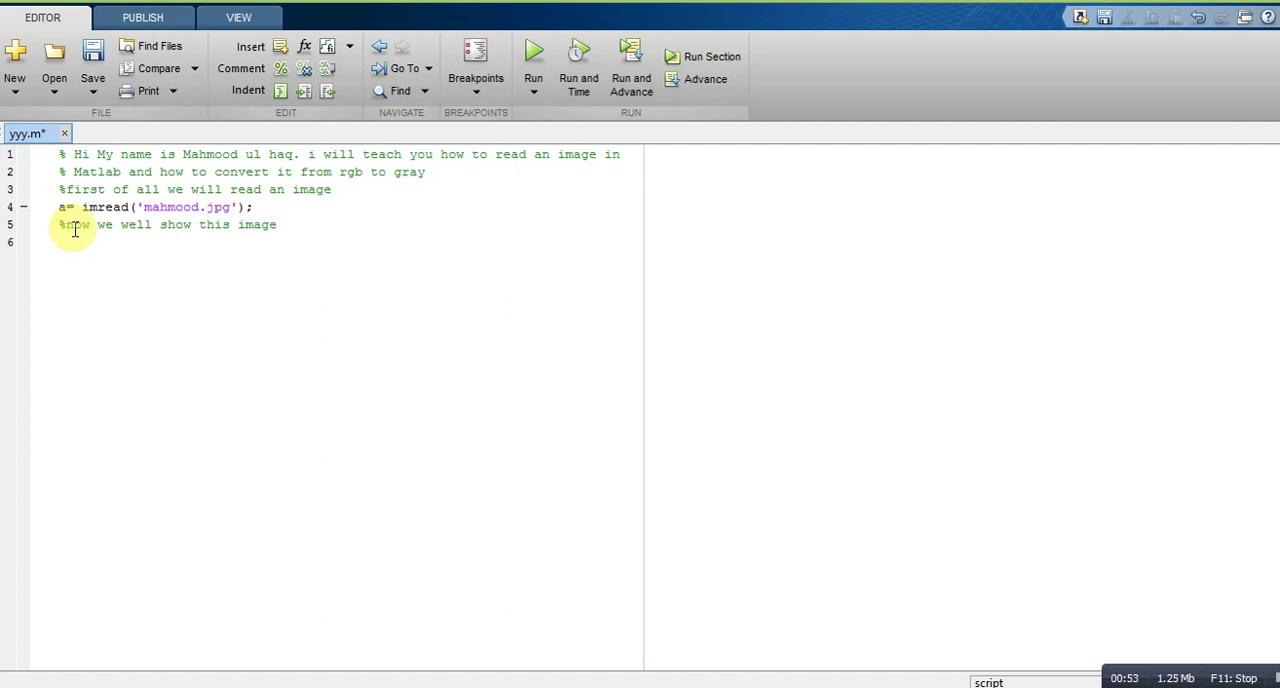
pyautogui.write('ims')
pyautogui.write('how')
pyautogui.write('(a')
pyautogui.write('a)')
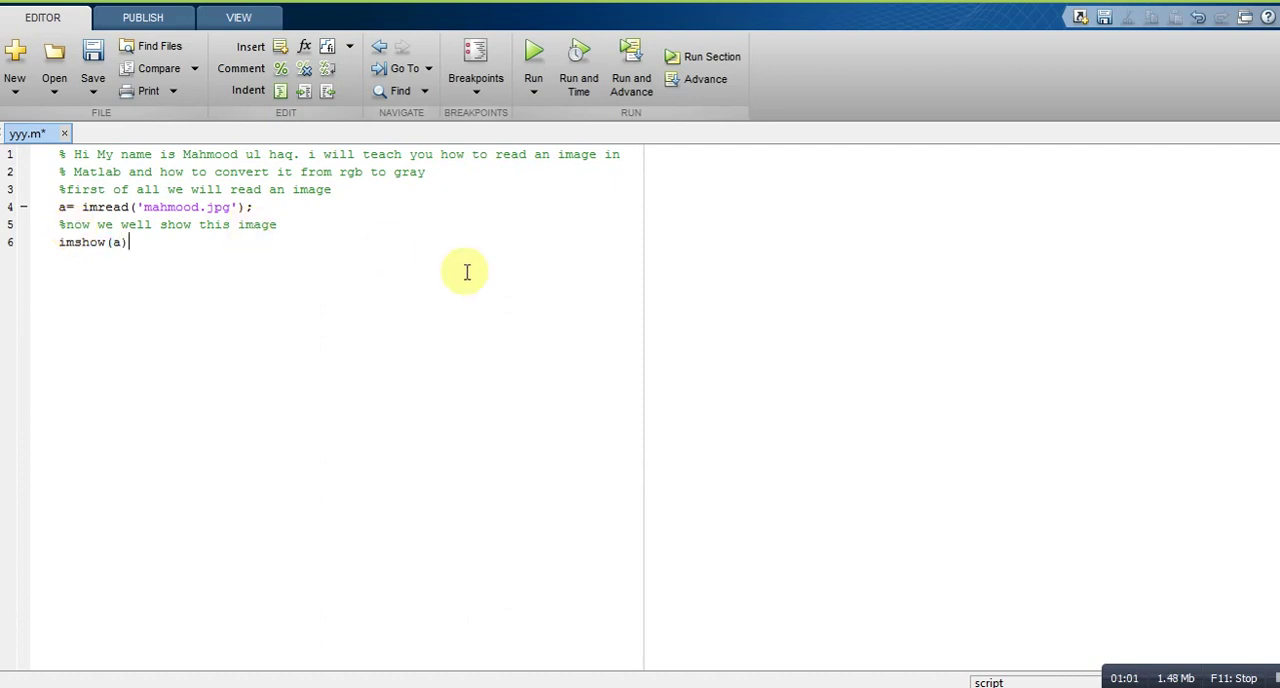
# - Run the script to show mahmood.jpg in Figure 1, then close Figure 1
pyautogui.click(537, 52)
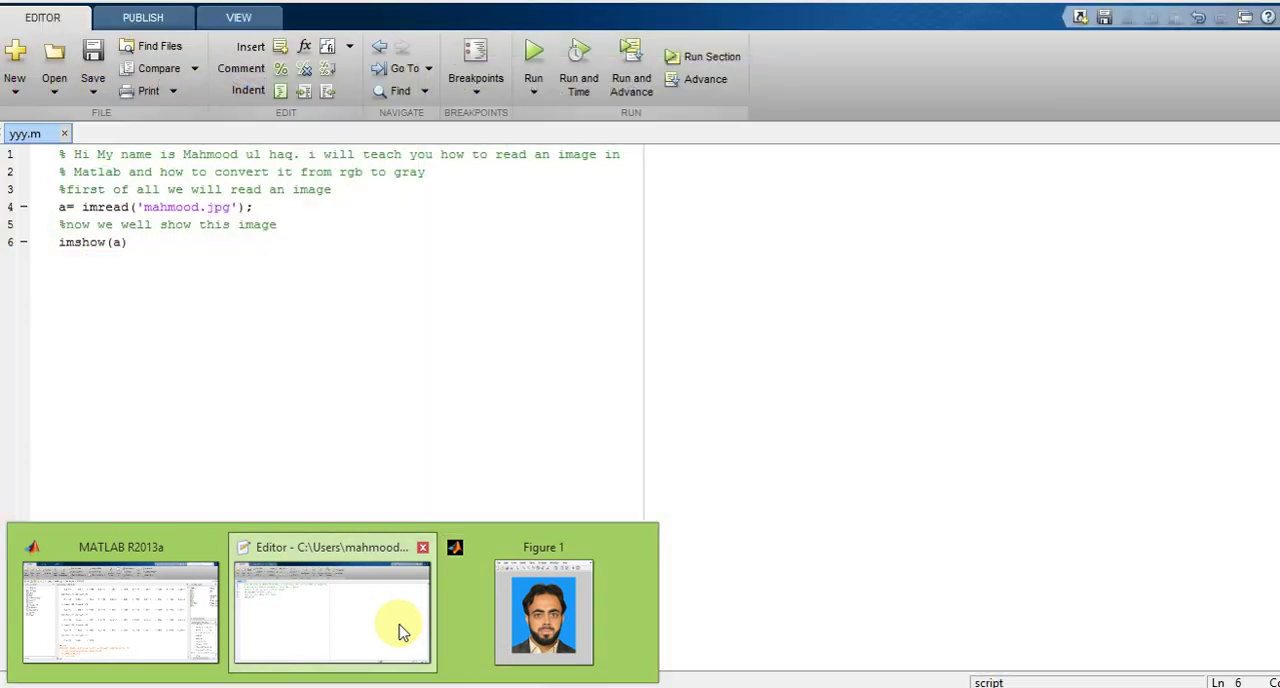
pyautogui.click(400, 622)
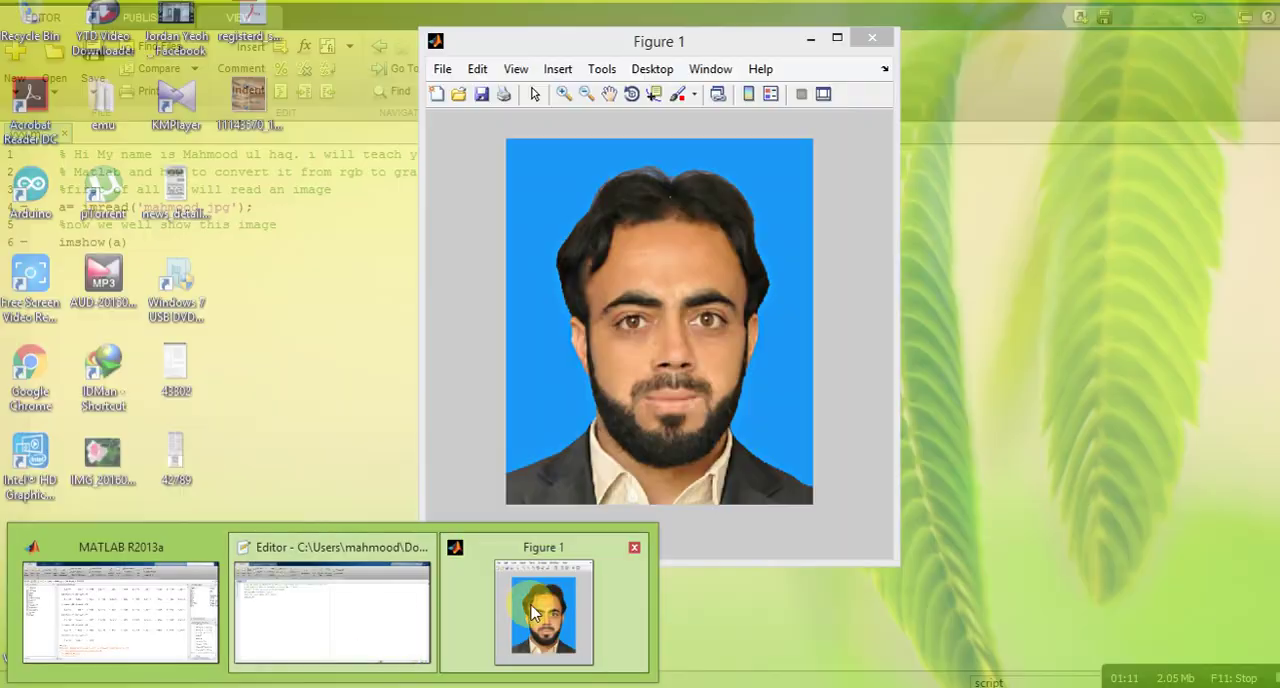
pyautogui.click(540, 608)
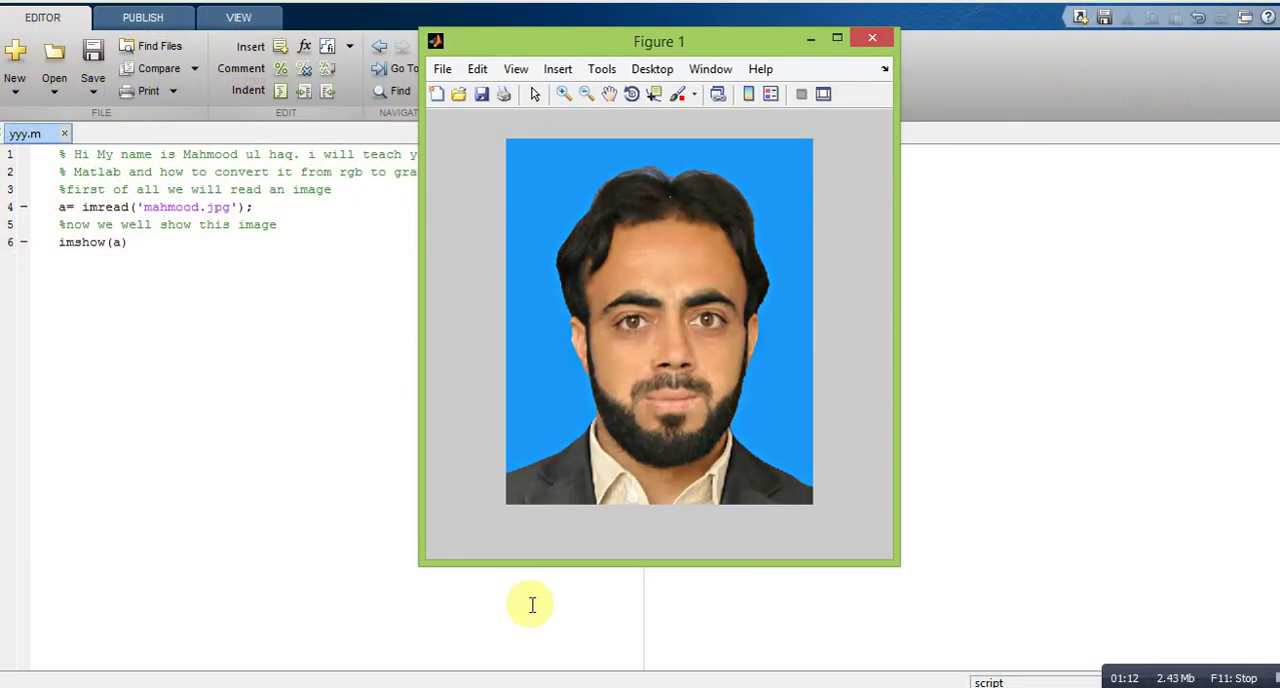
pyautogui.click(872, 38)
# - Write '%this image is RGB image now we are going to convert it gray image' on line 5
pyautogui.press('Return')
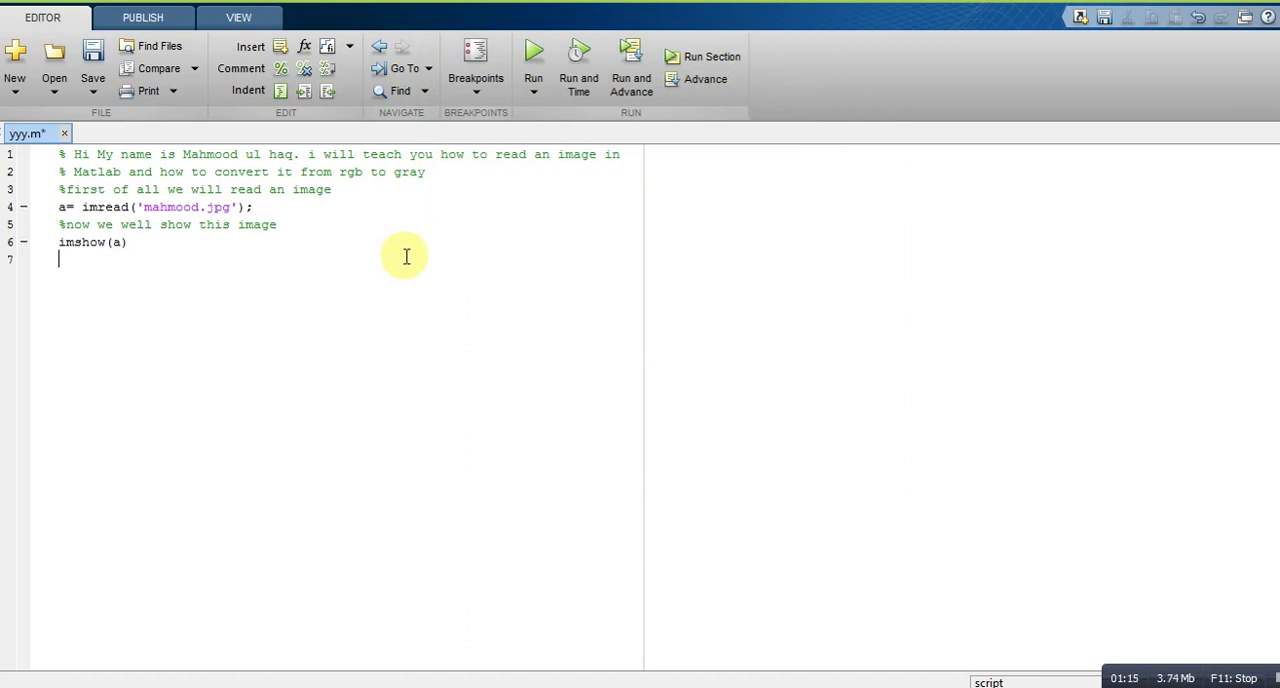
pyautogui.press('BackSpace')
pyautogui.press('BackSpace')
pyautogui.press('BackSpace')
pyautogui.press('BackSpace')
pyautogui.press('BackSpace')
pyautogui.press('BackSpace')
pyautogui.press('BackSpace')
pyautogui.press('BackSpace')
pyautogui.press('BackSpace')
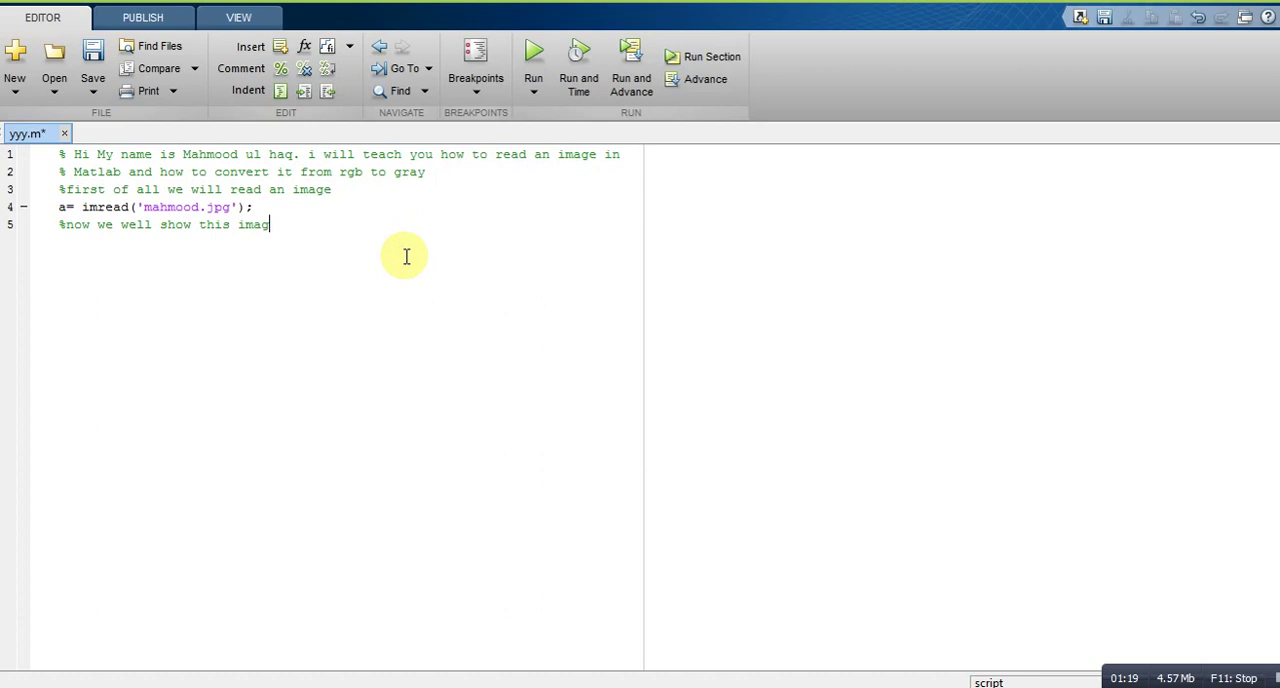
pyautogui.press('BackSpace')
pyautogui.press('BackSpace')
pyautogui.press('BackSpace')
pyautogui.press('BackSpace')
pyautogui.press('BackSpace')
pyautogui.press('BackSpace')
pyautogui.press('BackSpace')
pyautogui.press('BackSpace')
pyautogui.press('BackSpace')
pyautogui.press('BackSpace')
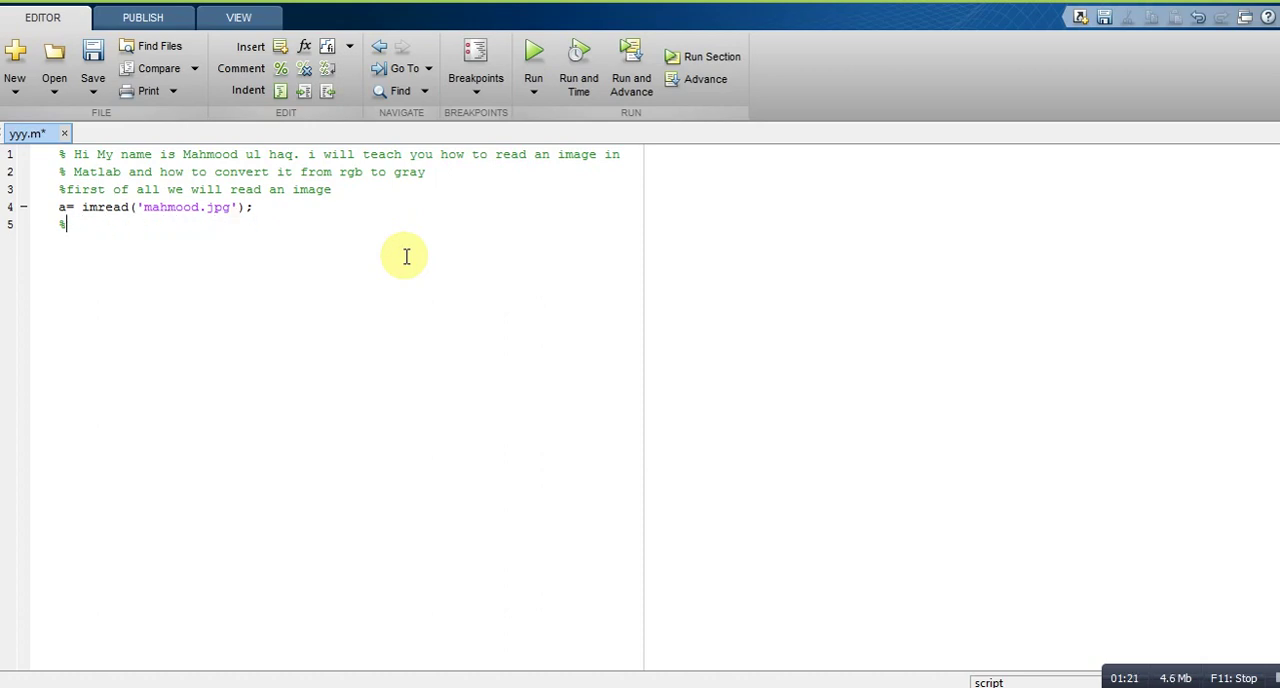
pyautogui.write('this i')
pyautogui.write('mage i')
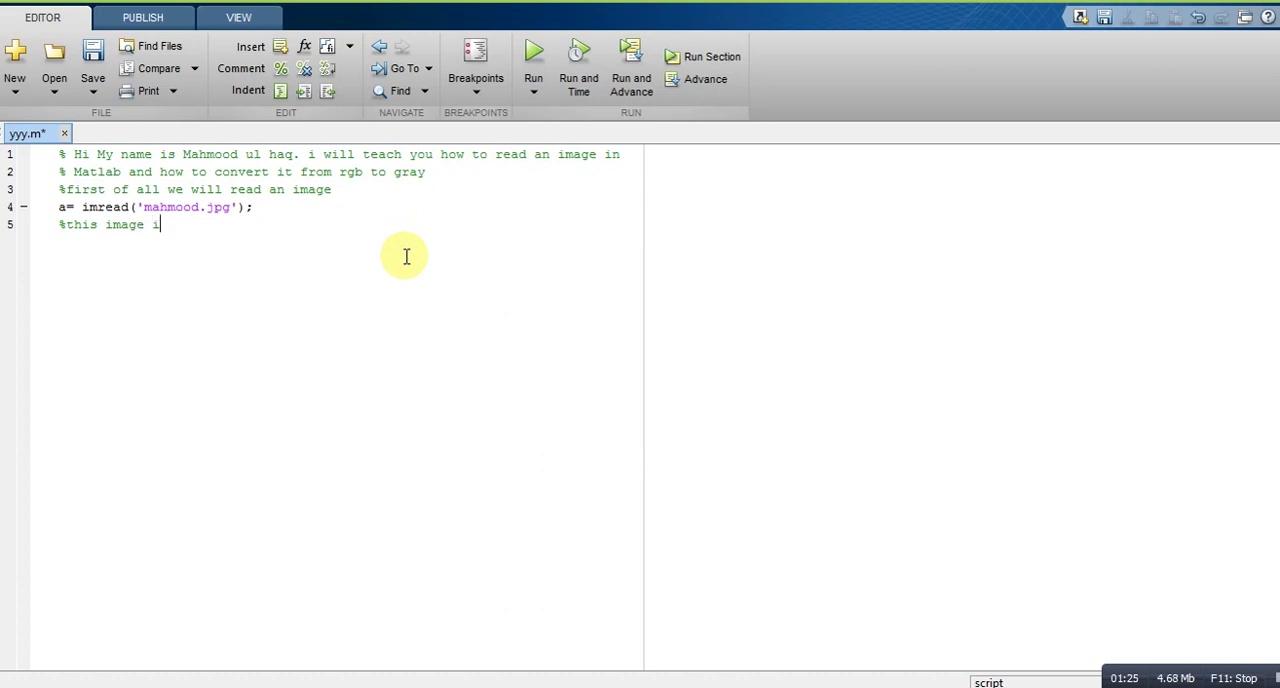
pyautogui.write('s ')
pyautogui.write('R')
pyautogui.write('GB im')
pyautogui.write('age no')
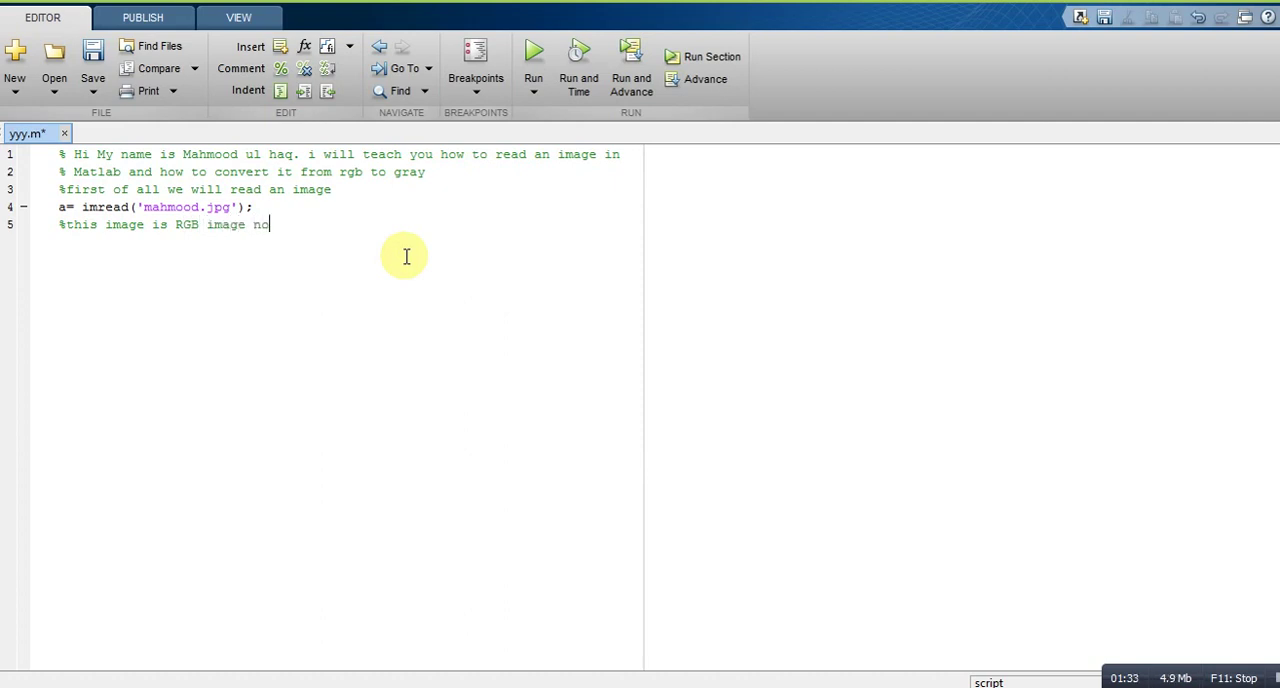
pyautogui.write('w we ar')
pyautogui.write('e goin')
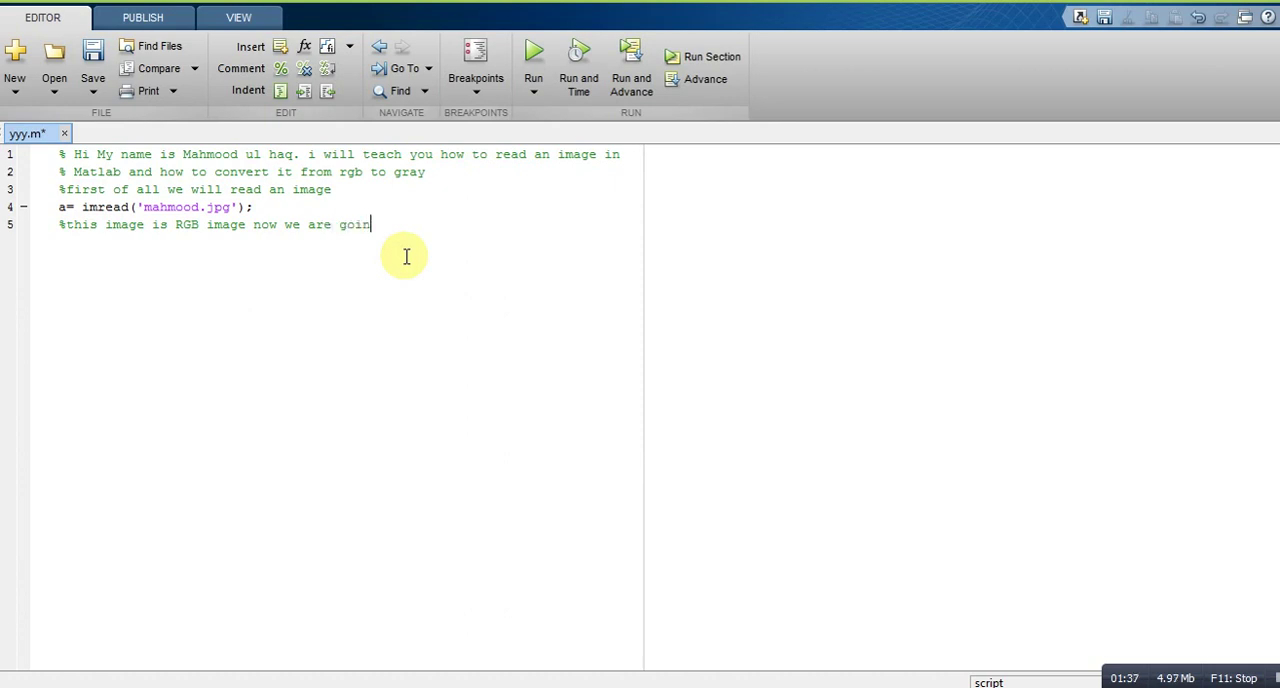
pyautogui.write('g to ')
pyautogui.write('conver')
pyautogui.write('t it ')
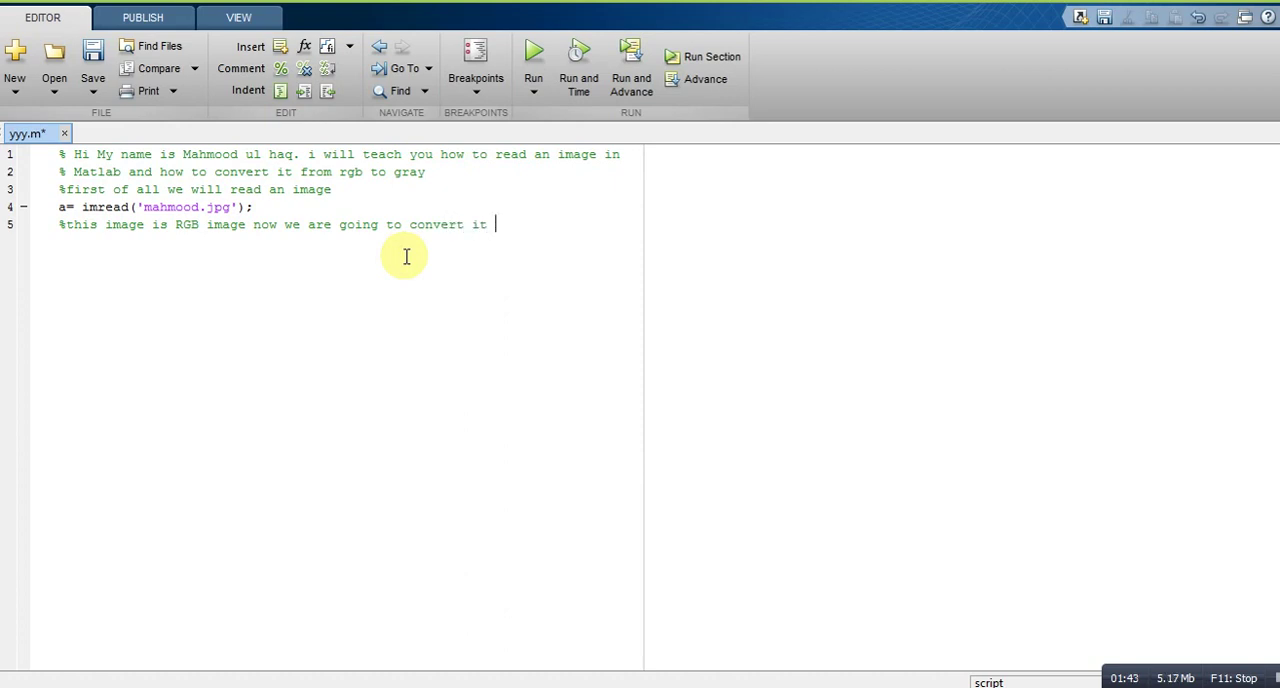
pyautogui.write('gray ')
pyautogui.write('imag')
pyautogui.write('e')
pyautogui.click(95, 277)
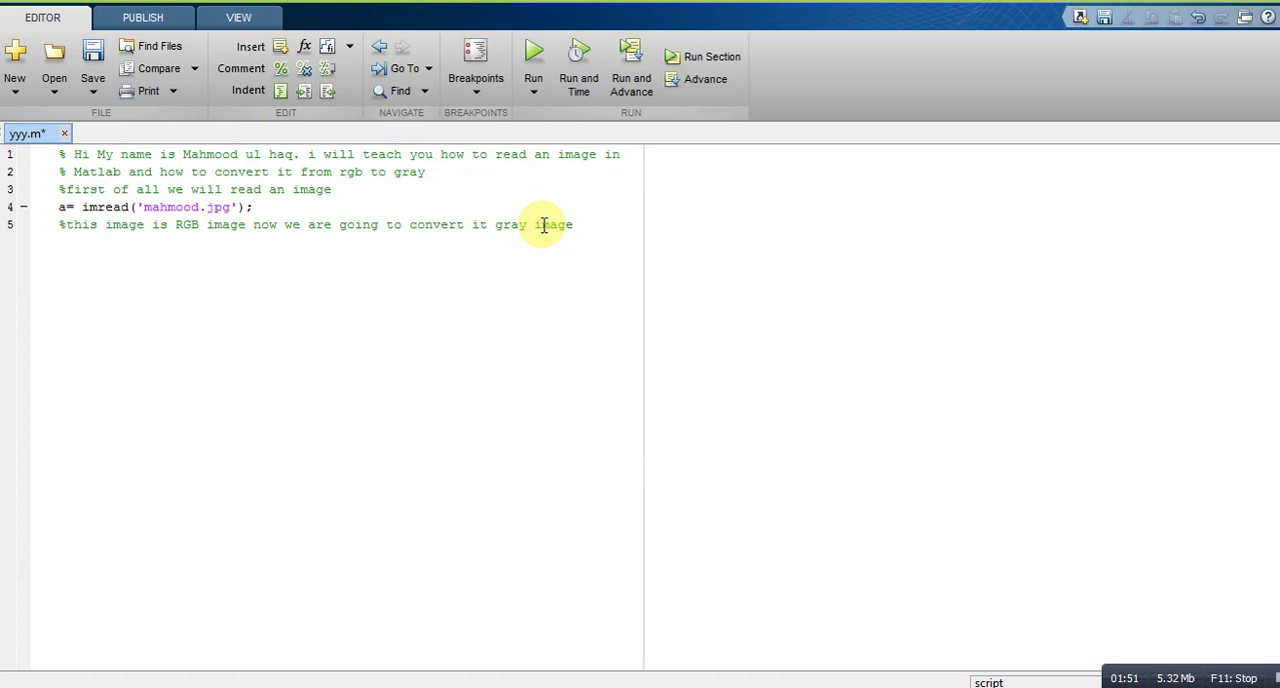
pyautogui.click(580, 224)
# - Add b=rgb2gray(a); on line 6 and imshow(b) on line 7
pyautogui.press('Return')
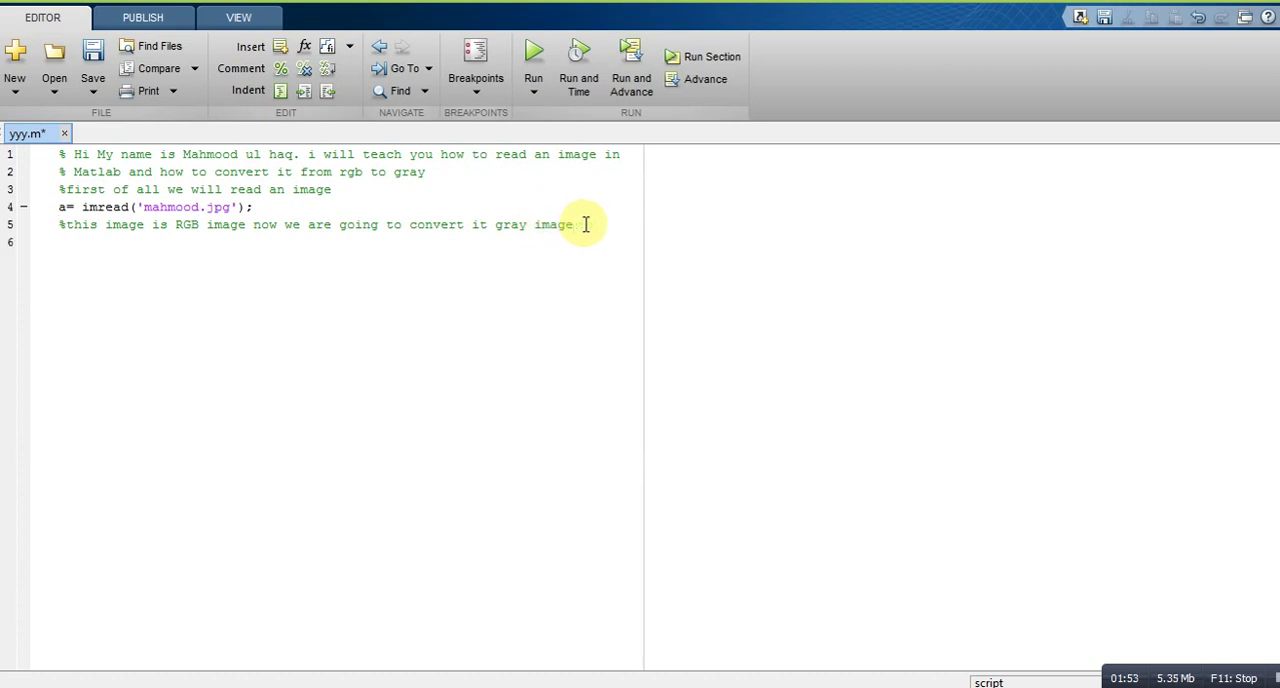
pyautogui.write('b=r')
pyautogui.write('gb')
pyautogui.write('2g')
pyautogui.write('ray()')
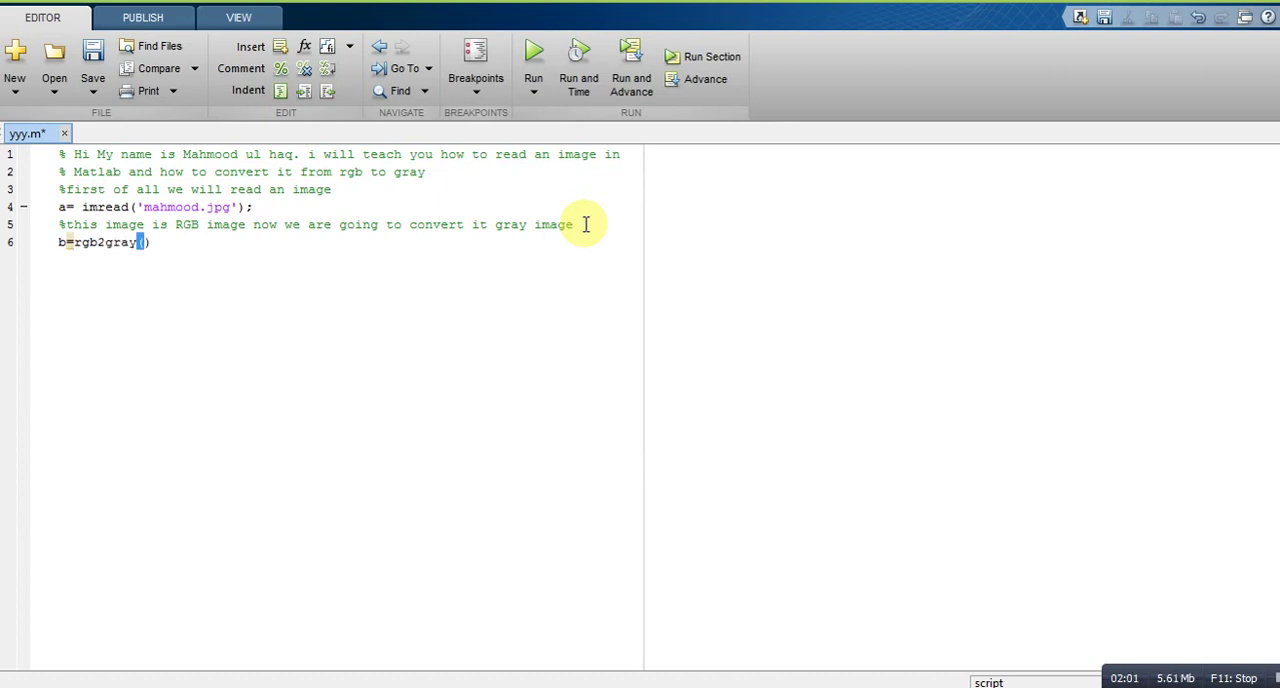
pyautogui.write('a')
pyautogui.write(';')
pyautogui.write('imsh')
pyautogui.write('ow')
pyautogui.write('(0')
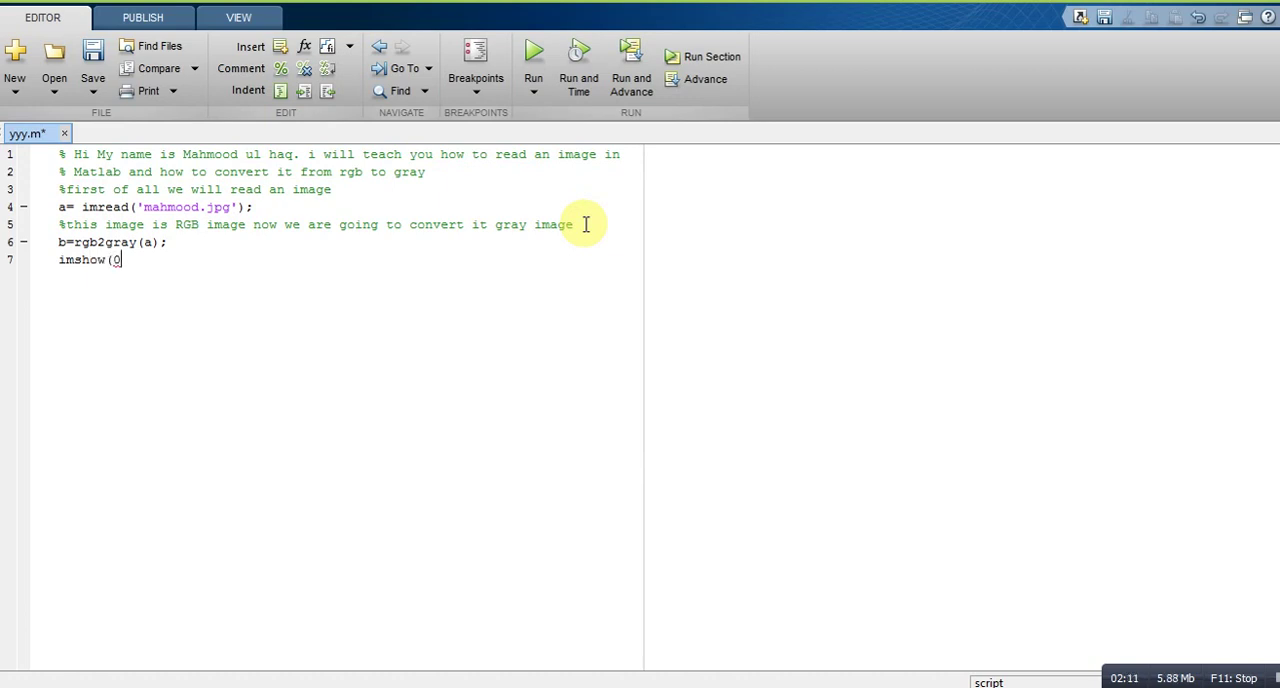
pyautogui.press('BackSpace')
pyautogui.write('b)')
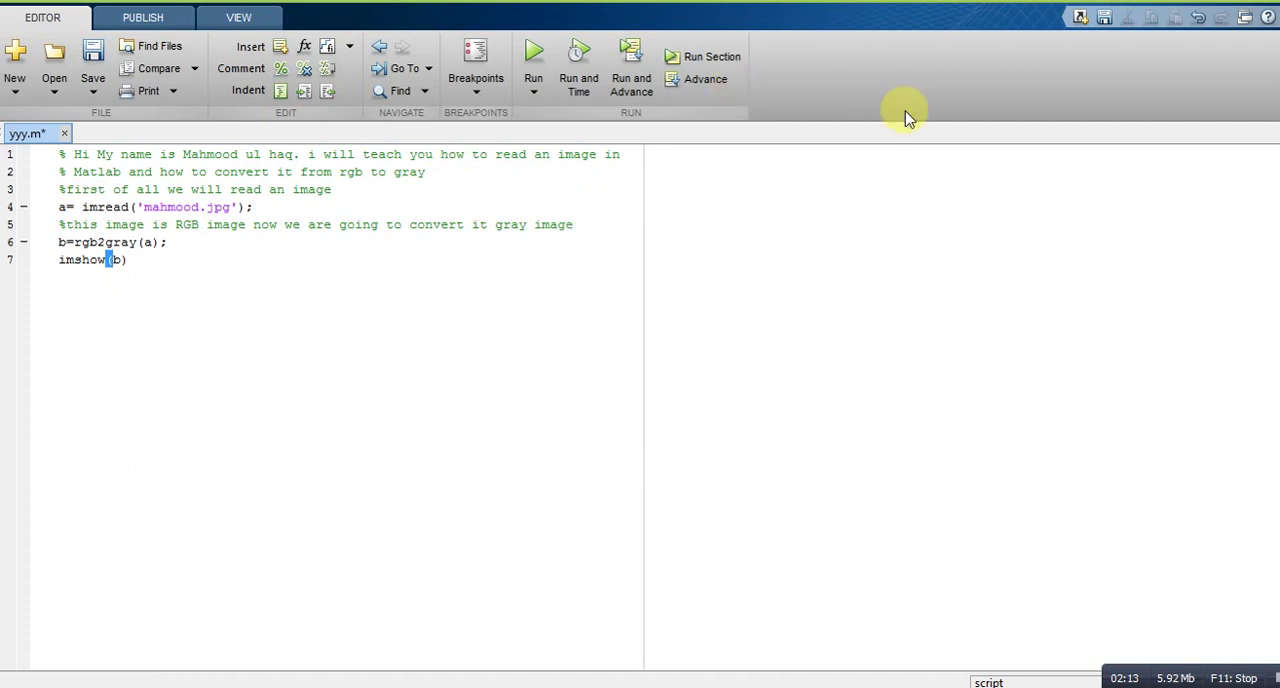
# - Run the script to display the gray image in Figure 1, then close Figure 1
pyautogui.click(533, 56)
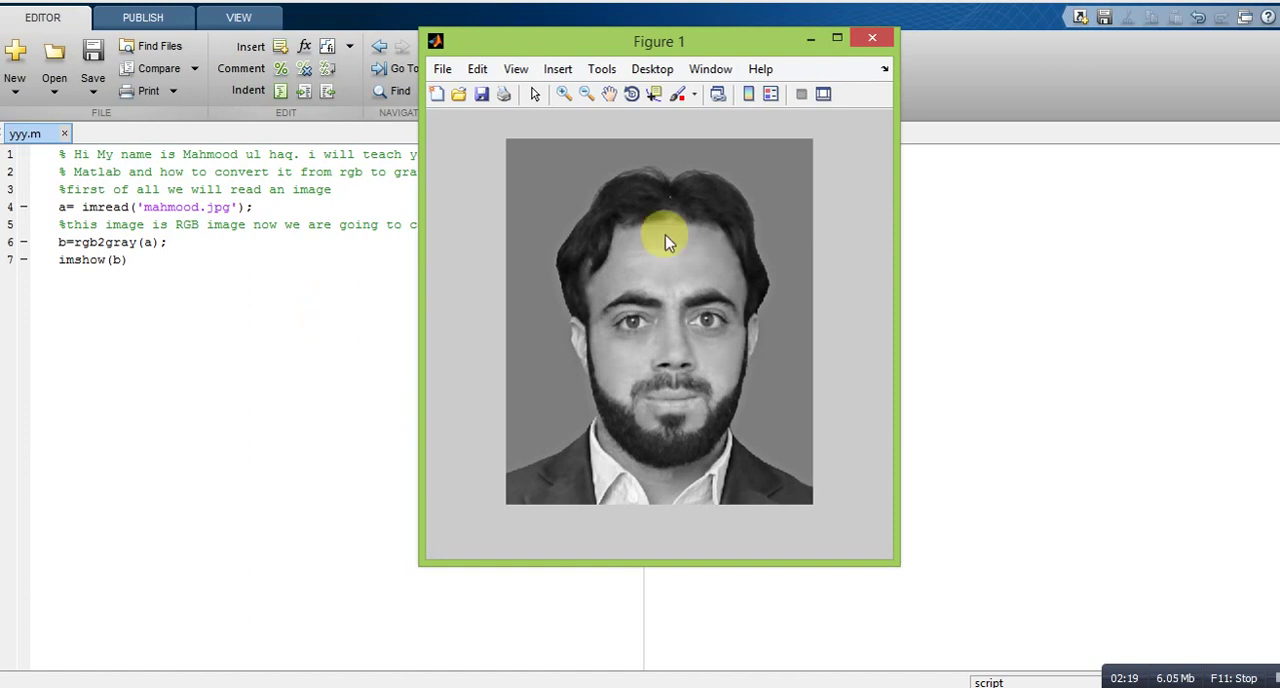
pyautogui.click(873, 41)
pyautogui.click(297, 370)
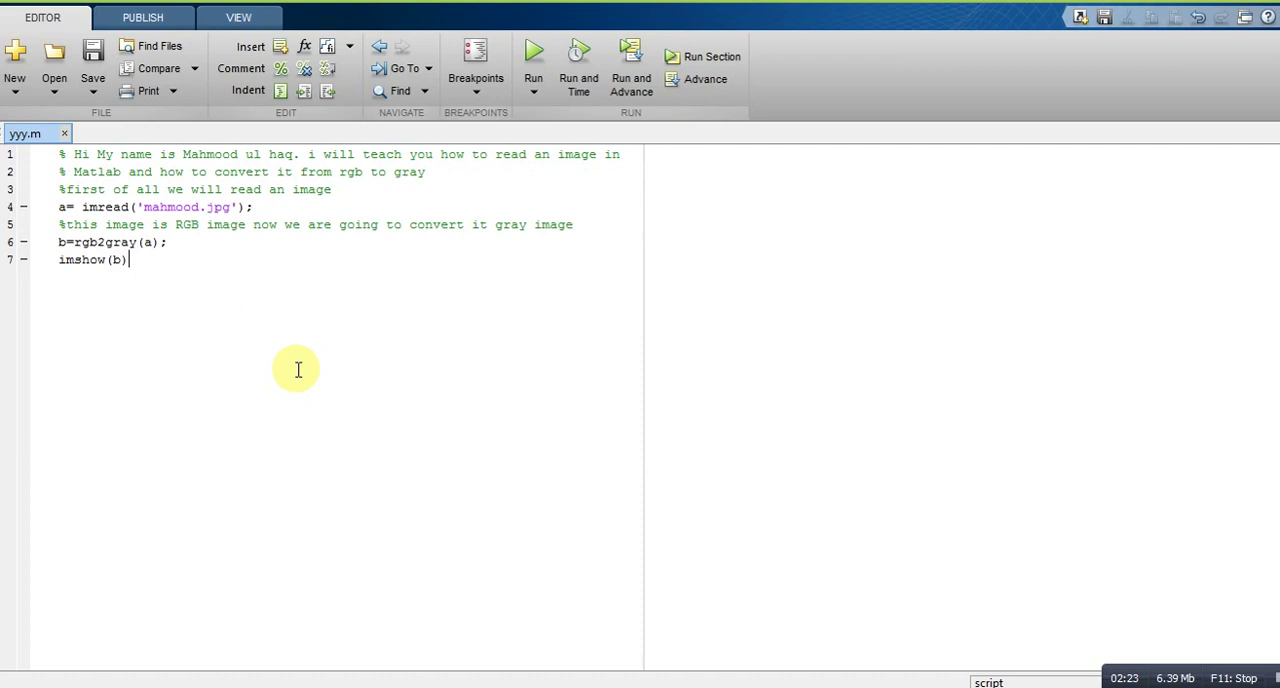
# - Begin the closing comment '%thank you for watching' on line 8
pyautogui.press('Return')
pyautogui.write('%')
pyautogui.write('than')
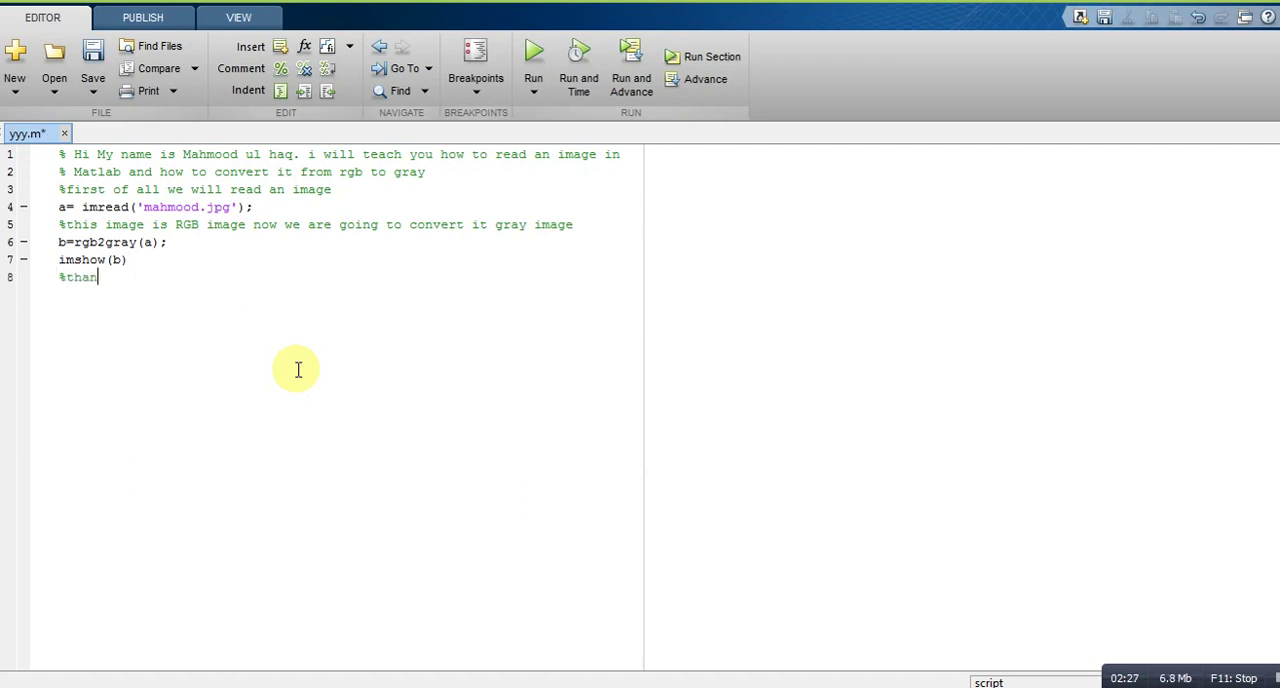
pyautogui.write('k you ')
pyautogui.write('for ')
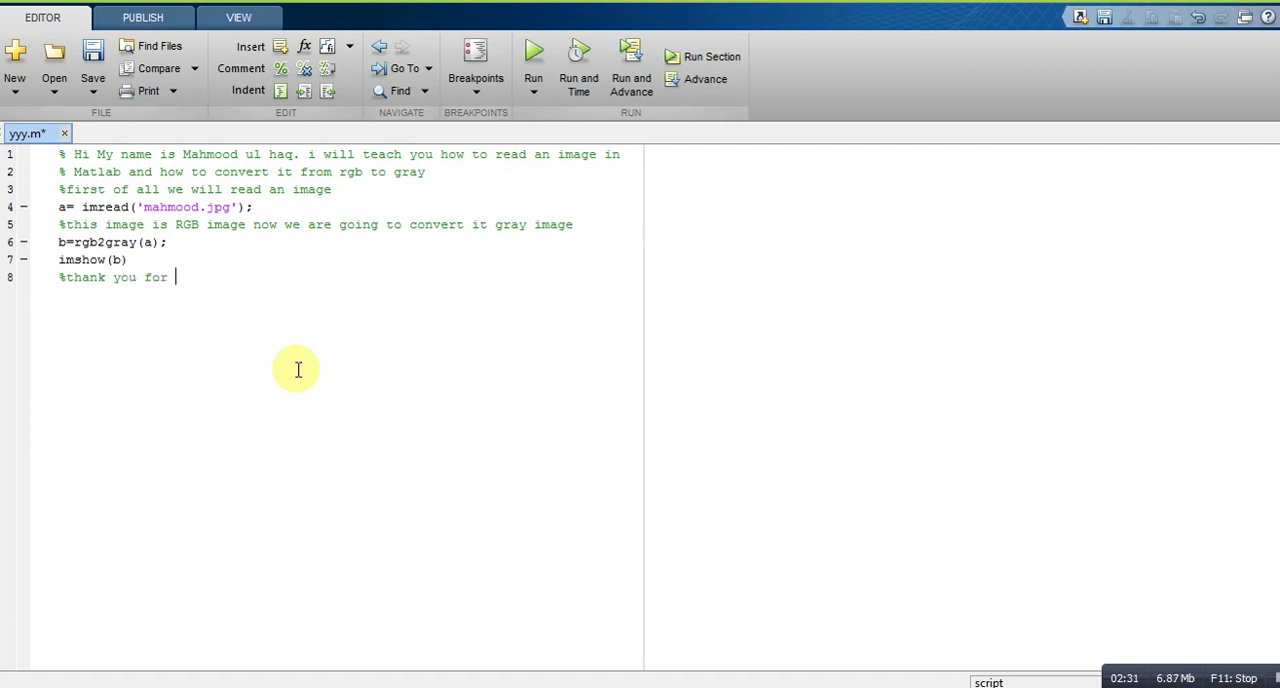
pyautogui.write('watchi')
pyautogui.write('ng')
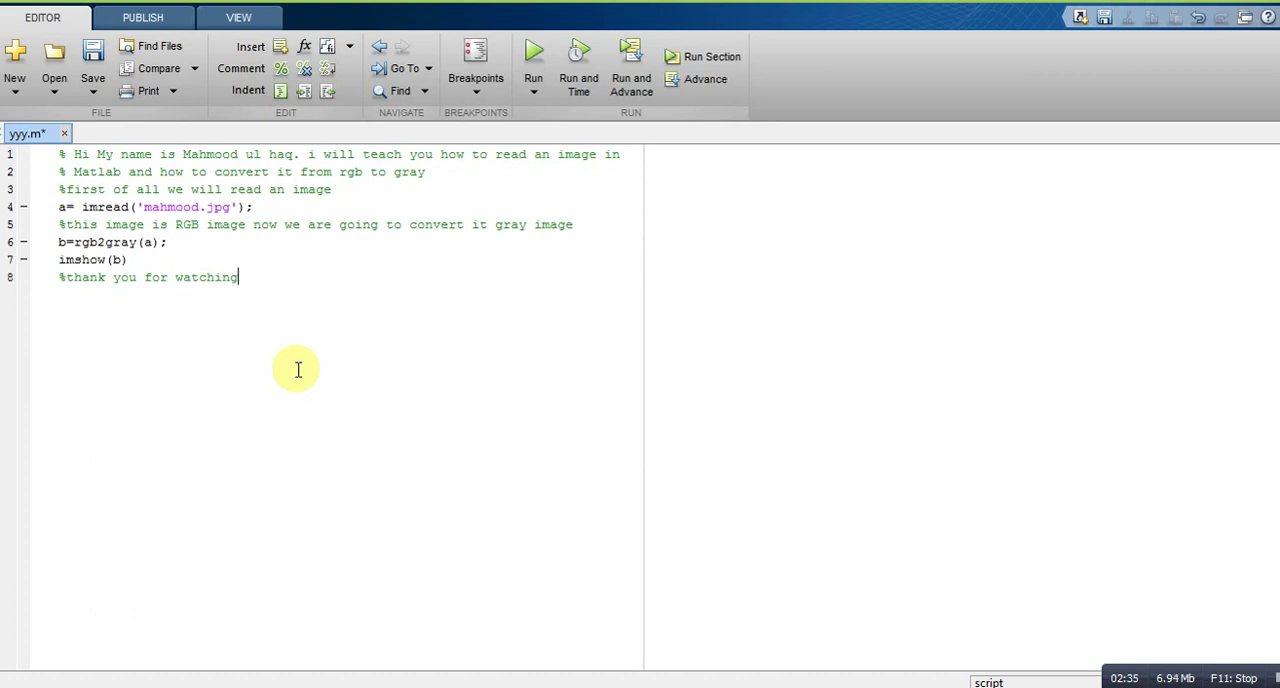